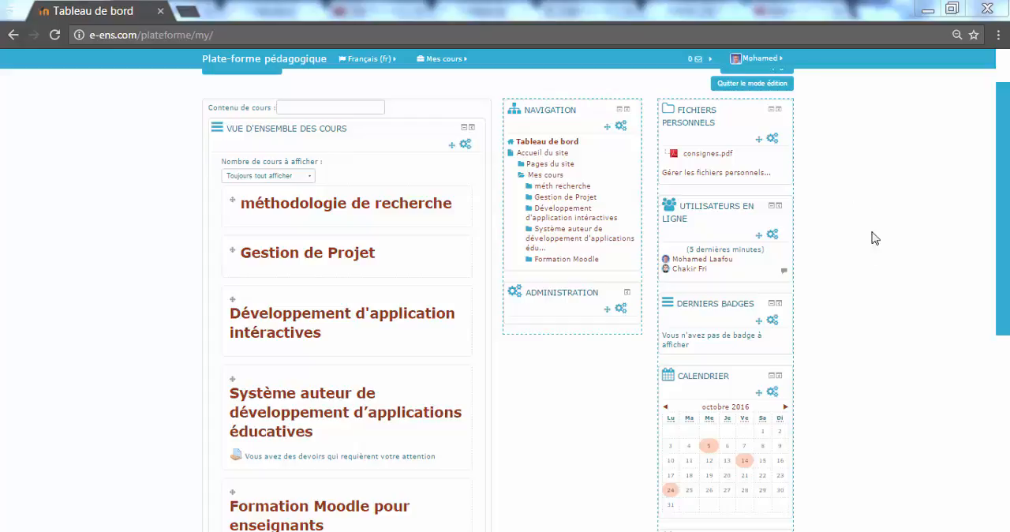
Open the personal files manager from the dashboard and create a folder named "cours méthodologie de recherche".
scroll(1001, 205, "up", 2)
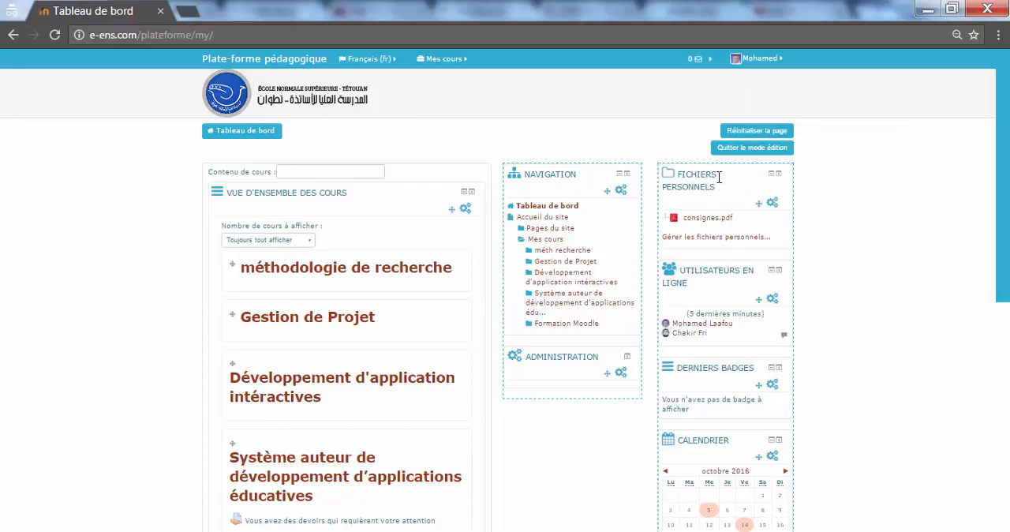
left_click(717, 237)
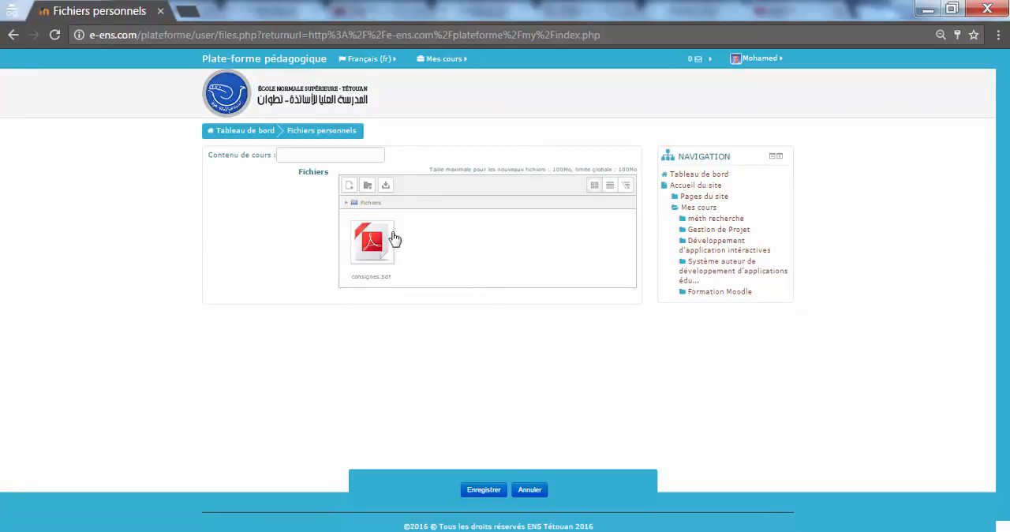
left_click(367, 187)
key("Escape")
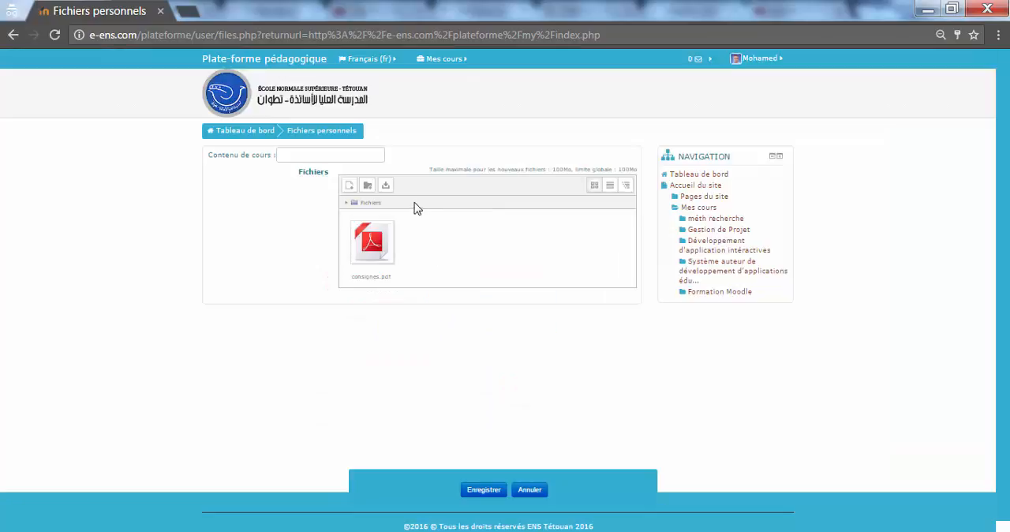
left_click(367, 189)
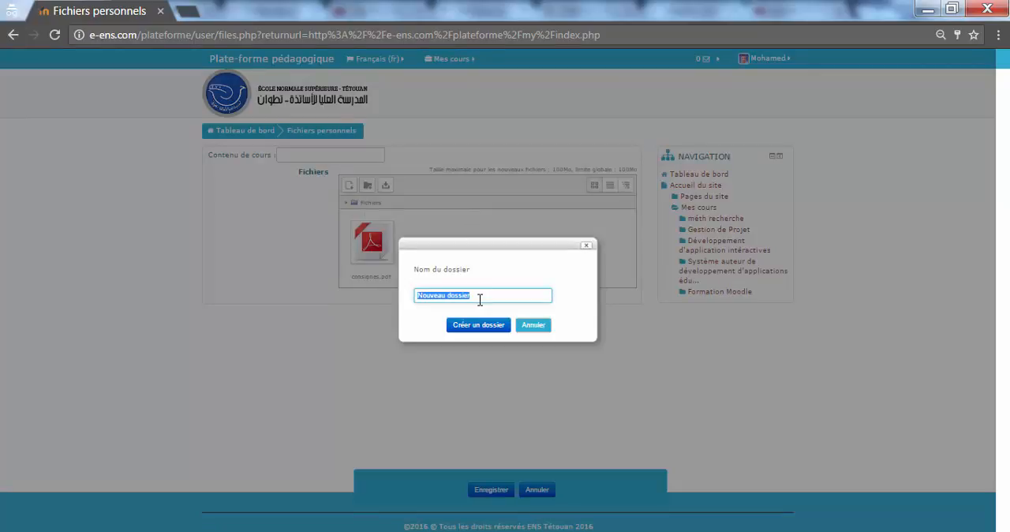
type("cours méthodologie de recherche")
left_click(478, 324)
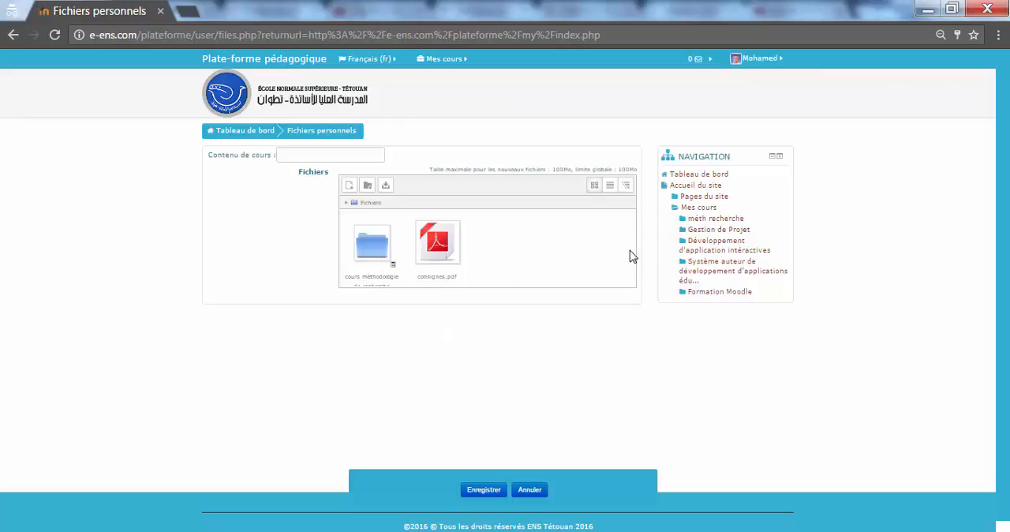
Examine the contents of the "cours méthodologie de recherche" folder and of the root Fichiers folder.
left_click(373, 243)
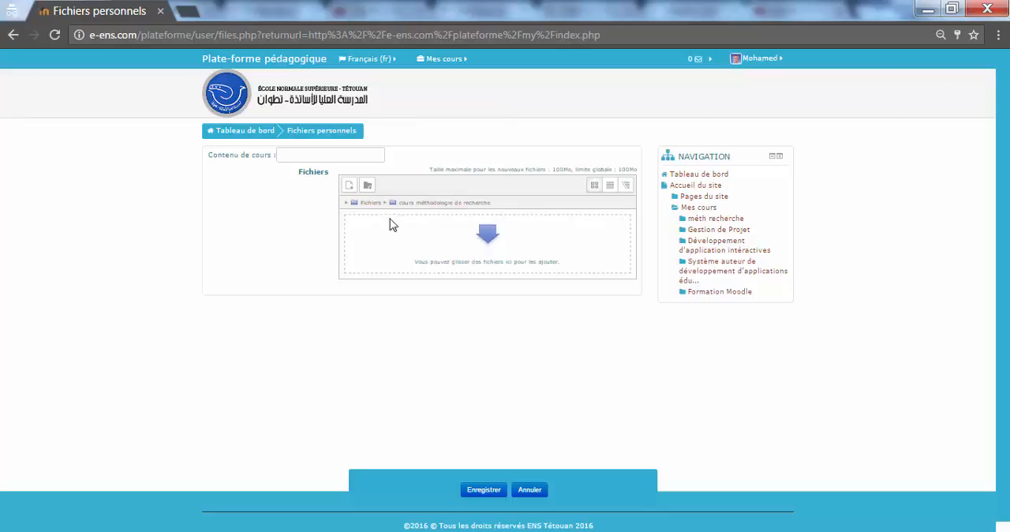
left_click(371, 203)
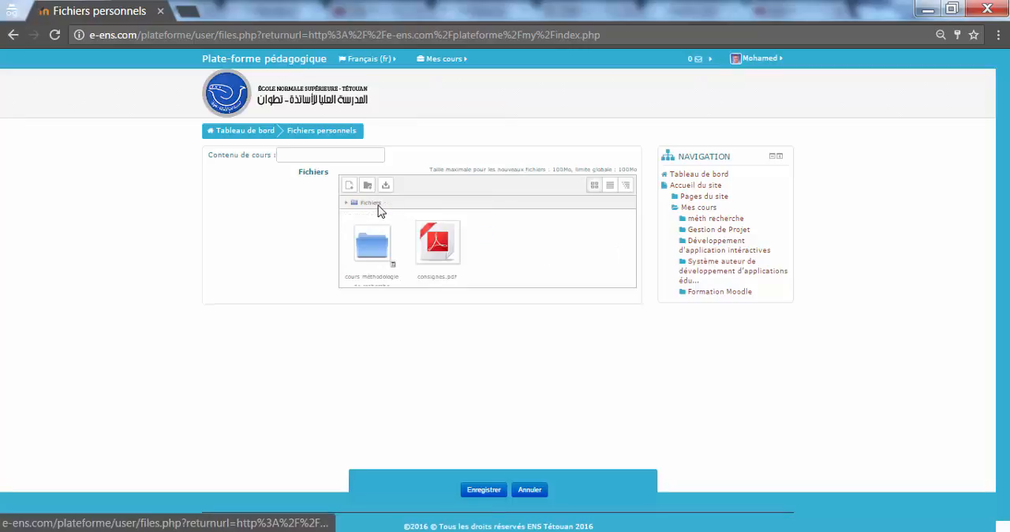
left_click(376, 257)
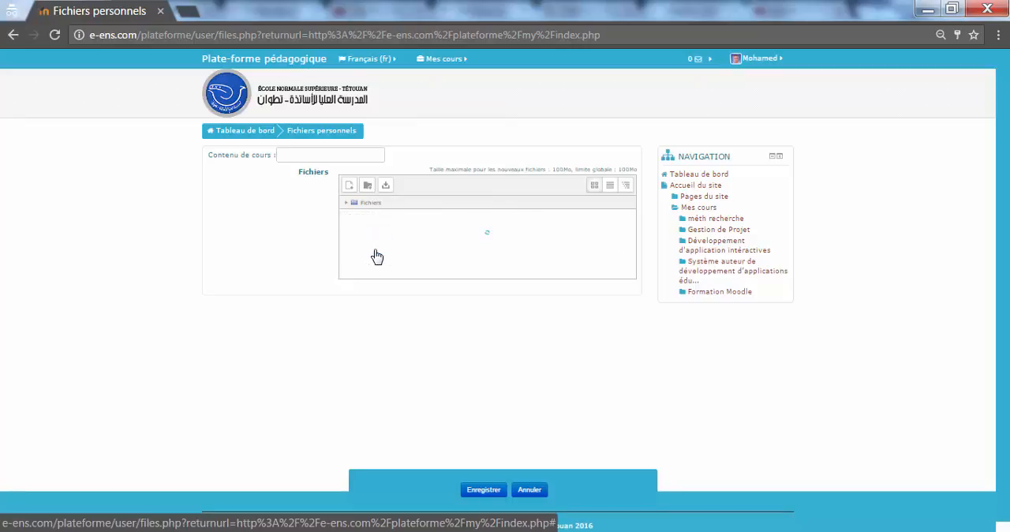
left_click(370, 202)
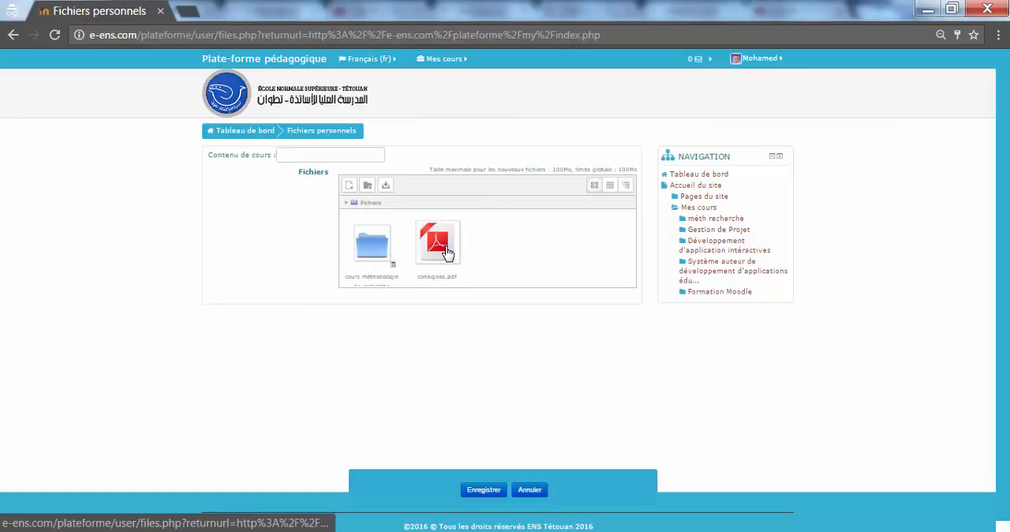
left_click(369, 252)
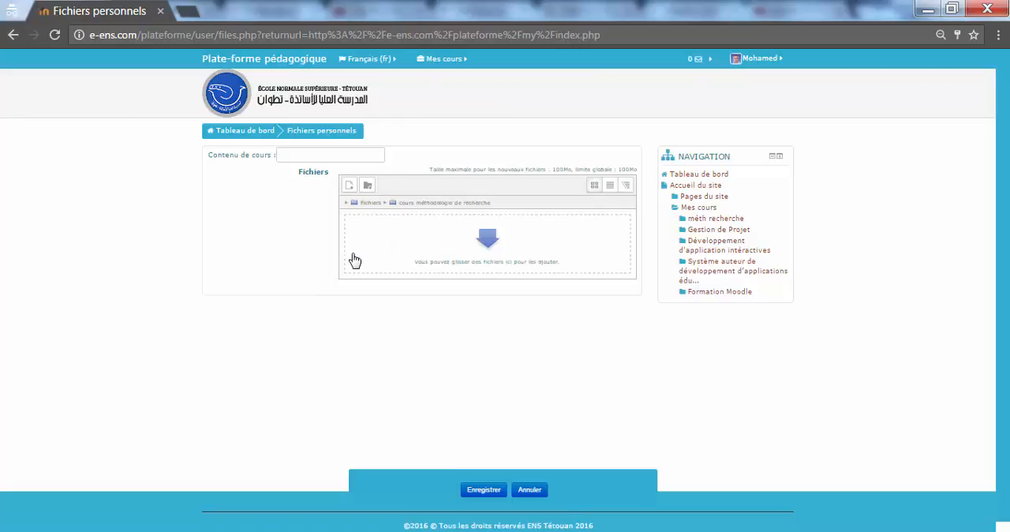
left_click(367, 203)
left_click(379, 242)
left_click(379, 204)
Add a copy of consignes.pdf from the personal files to the "cours méthodologie de recherche" folder.
left_click(379, 241)
left_click(470, 242)
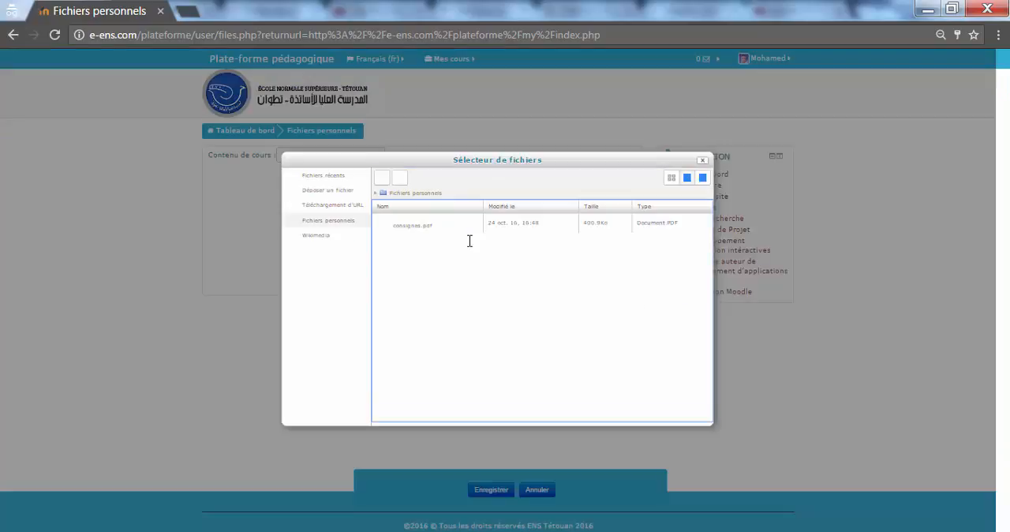
left_click(410, 231)
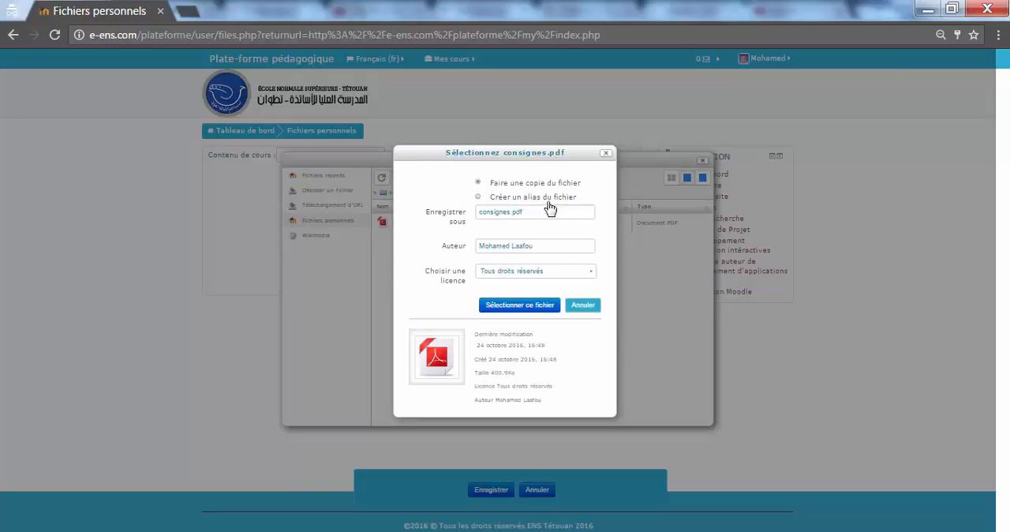
left_click(520, 305)
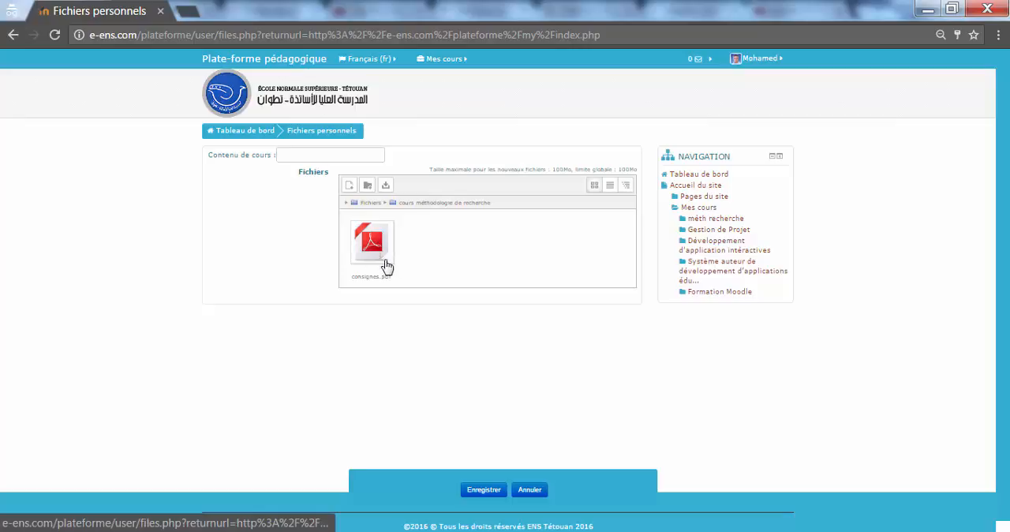
Upload chapitre 1.doc from the computer to the root Fichiers folder and save the personal files.
left_click_drag(388, 248, 368, 204)
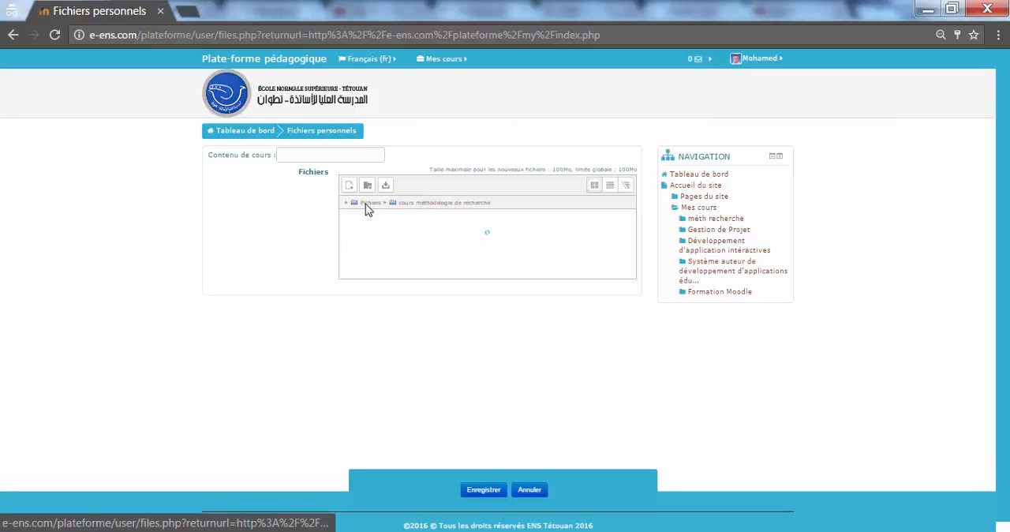
left_click(369, 204)
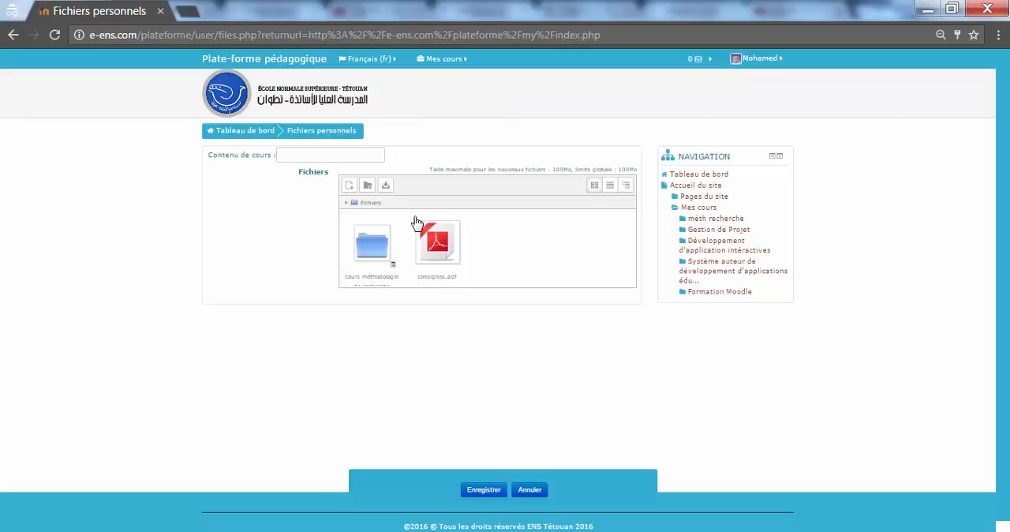
left_click(349, 195)
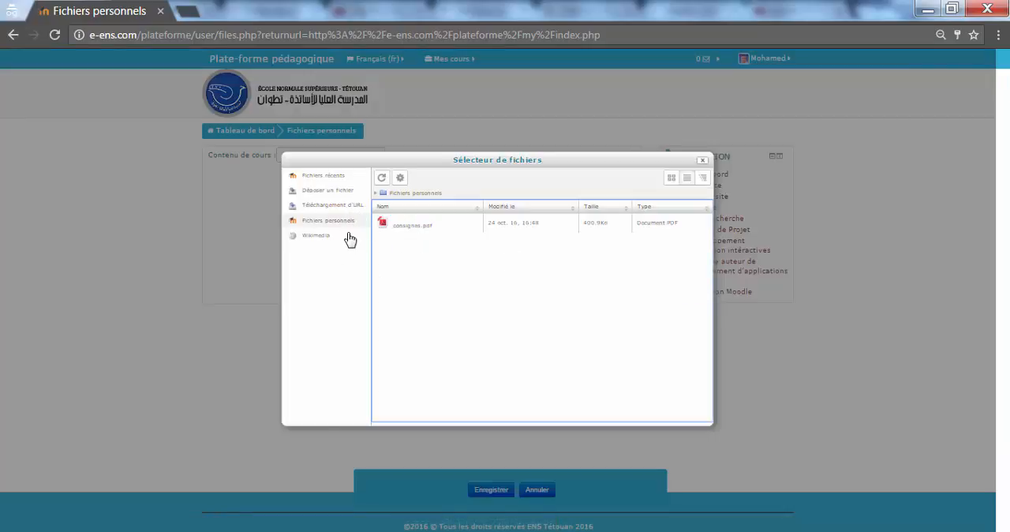
left_click(318, 192)
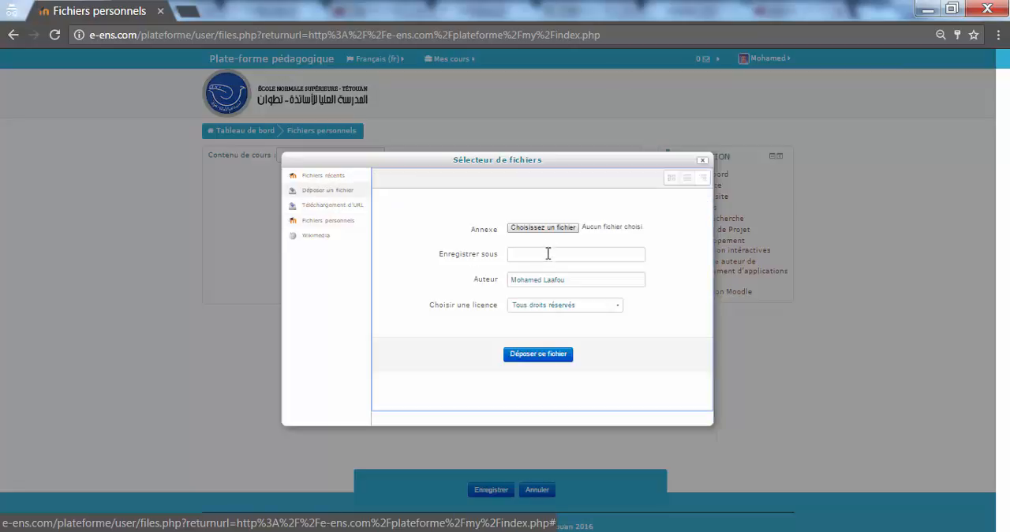
left_click(542, 234)
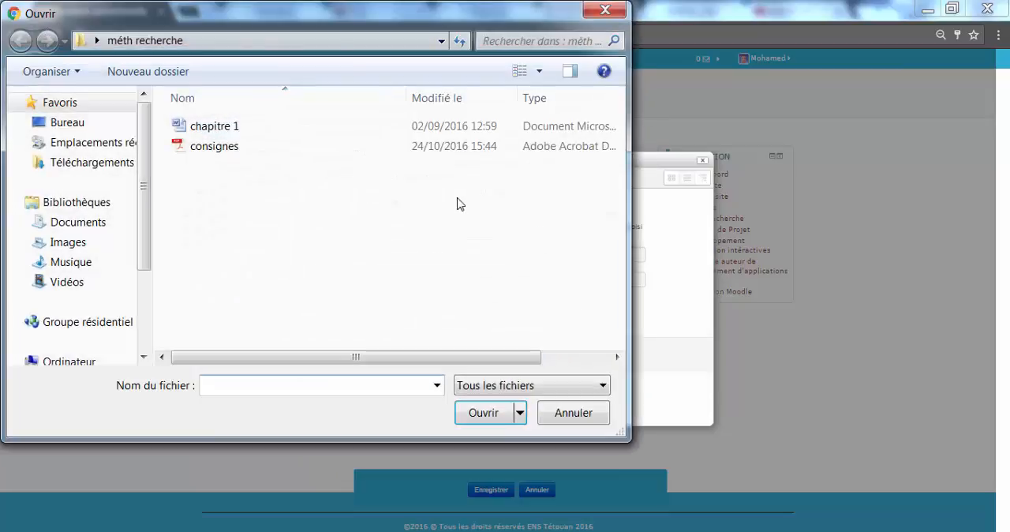
left_click(401, 126)
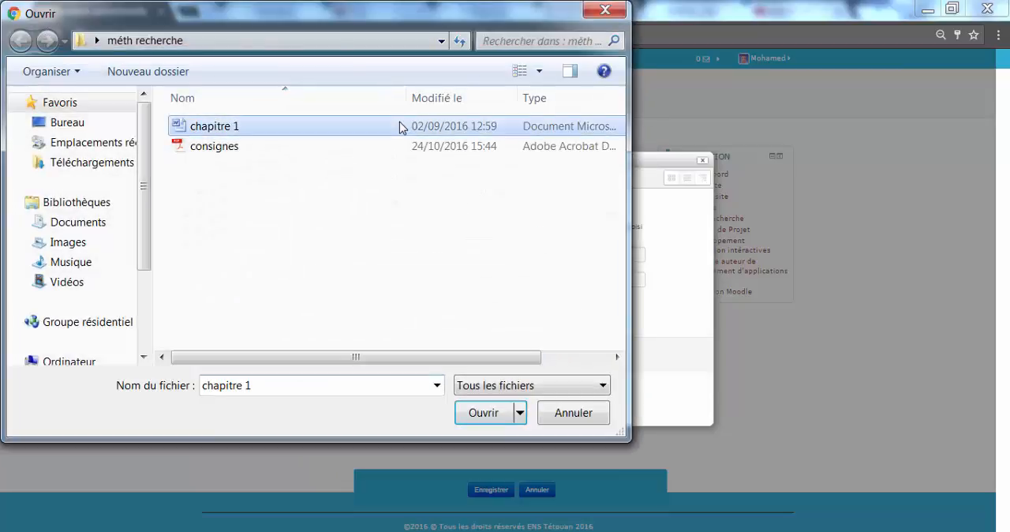
left_click(485, 413)
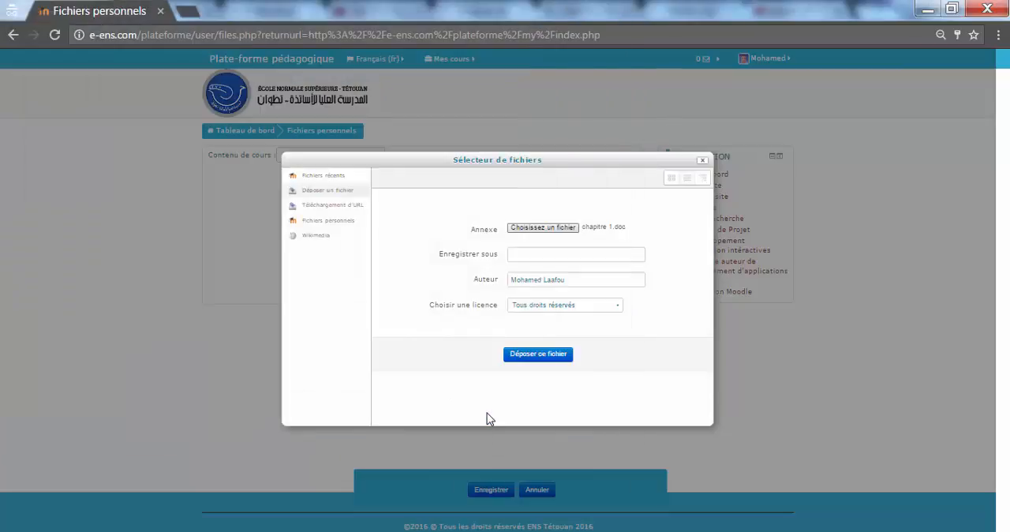
left_click(522, 254)
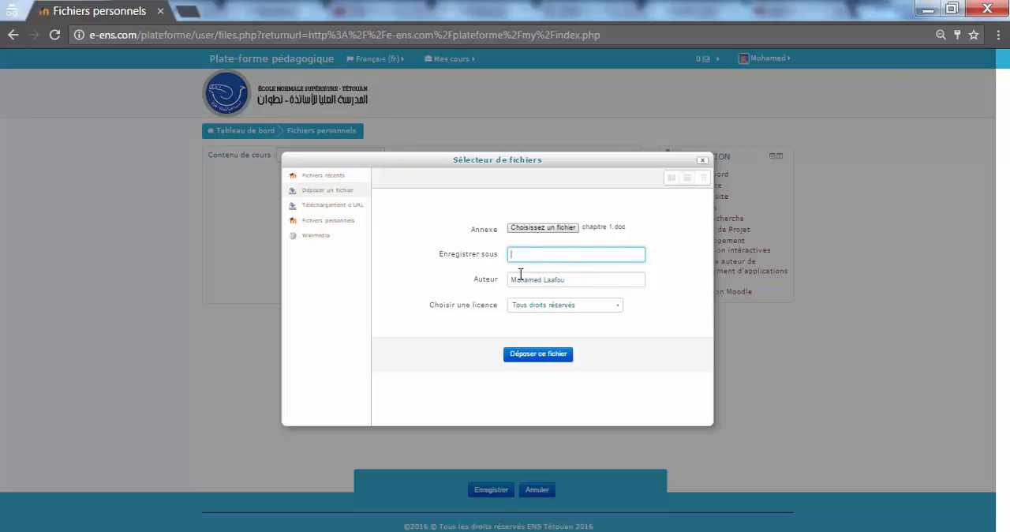
left_click(536, 356)
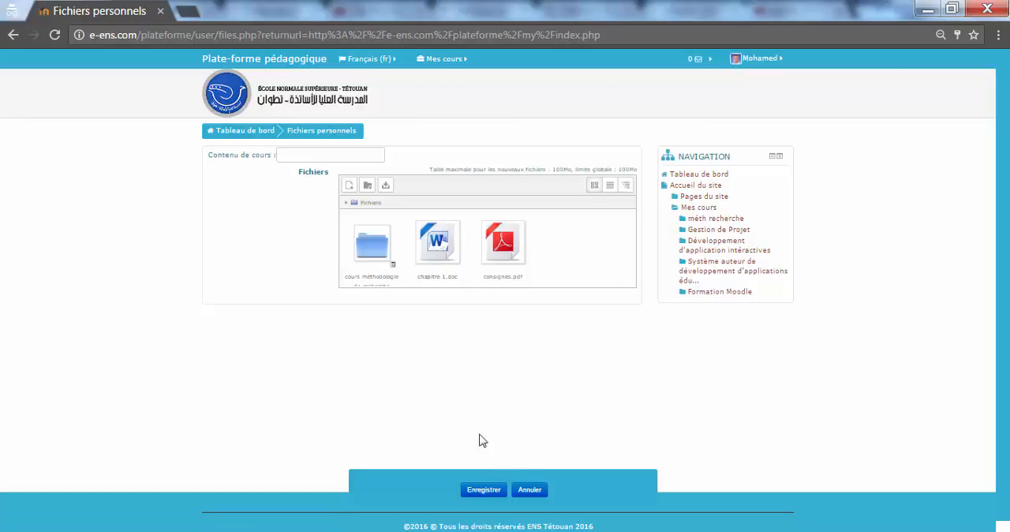
left_click(490, 496)
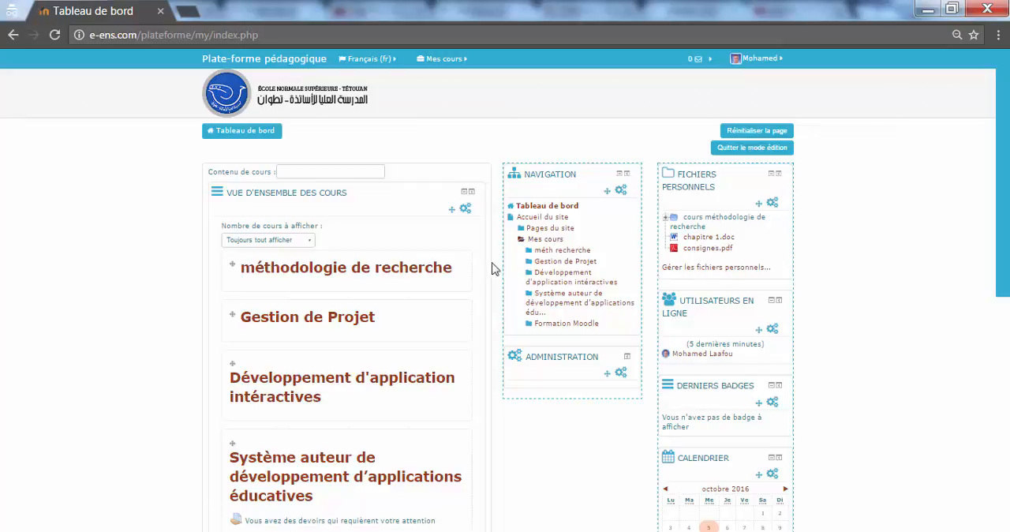
Open the "méthodologie de recherche" course and start adding a Fichier resource to Section 3.
left_click(410, 272)
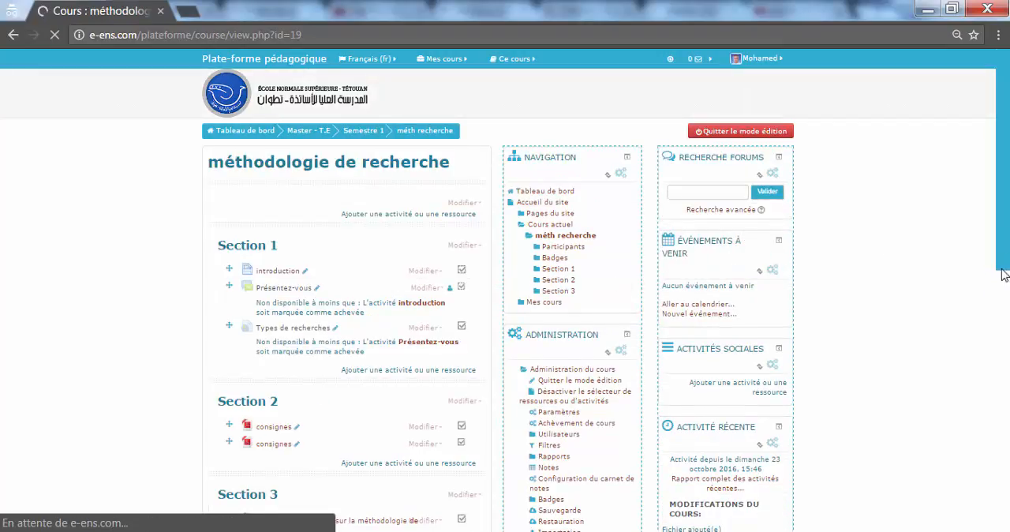
scroll(987, 316, "down", 4)
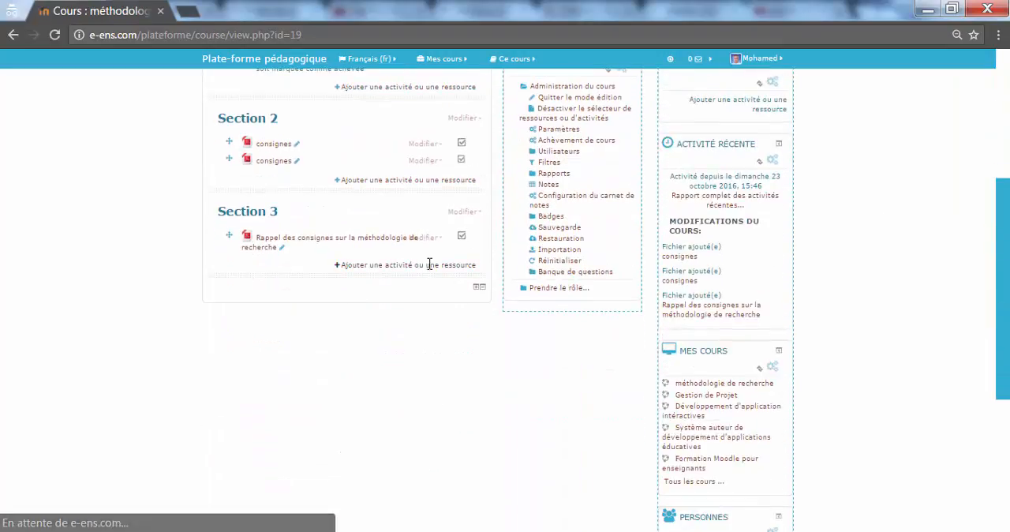
left_click(386, 266)
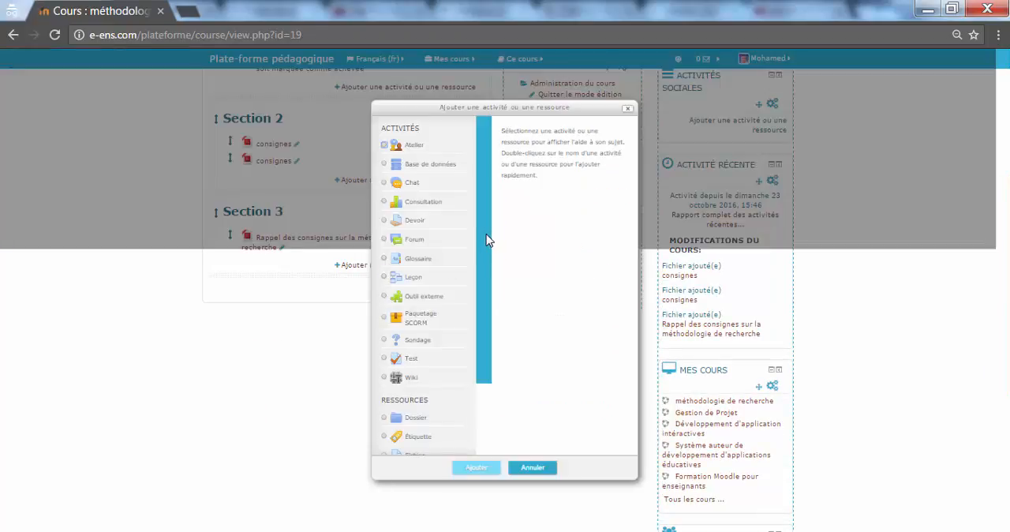
left_click_drag(486, 240, 483, 393)
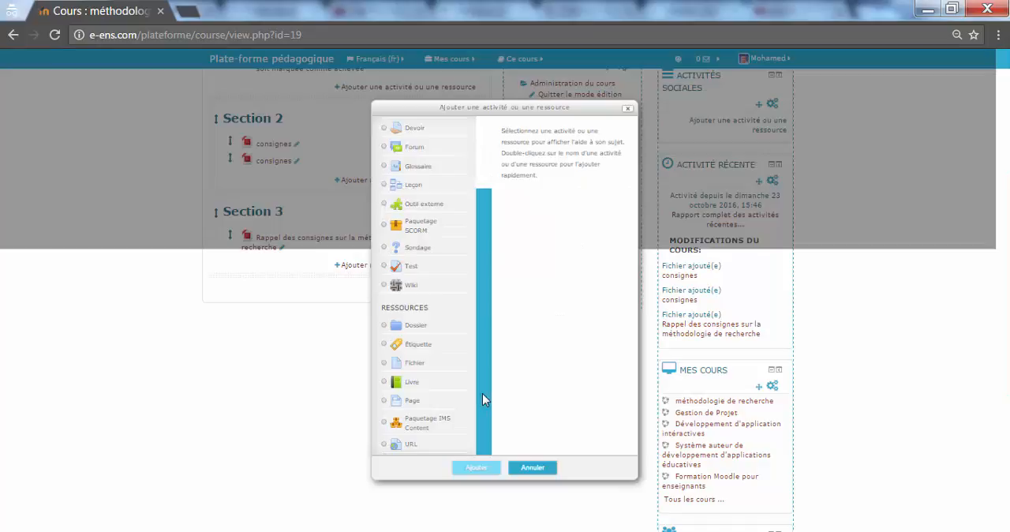
left_click(426, 369)
left_click(467, 469)
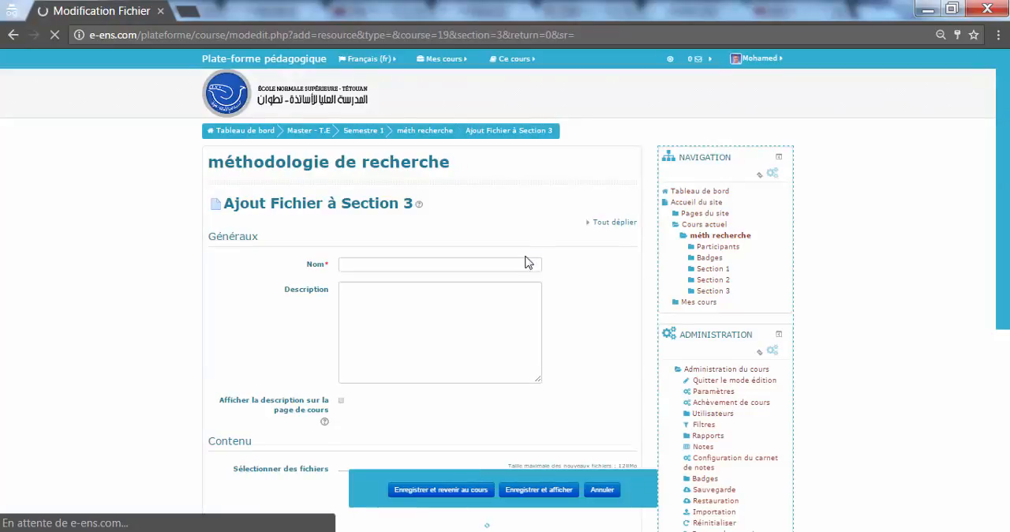
Name the new file resource "chapitre 1".
left_click(521, 262)
type("cha")
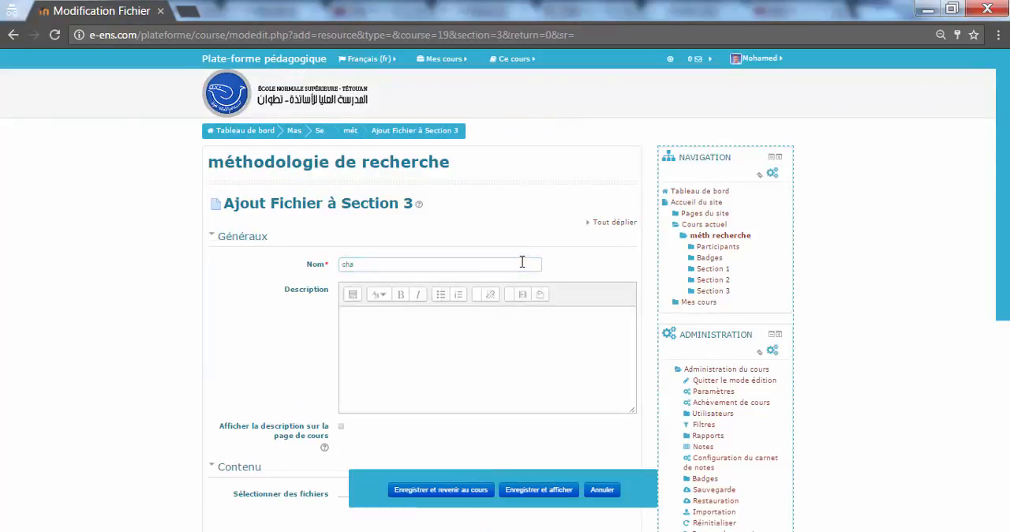
type("pitre 1")
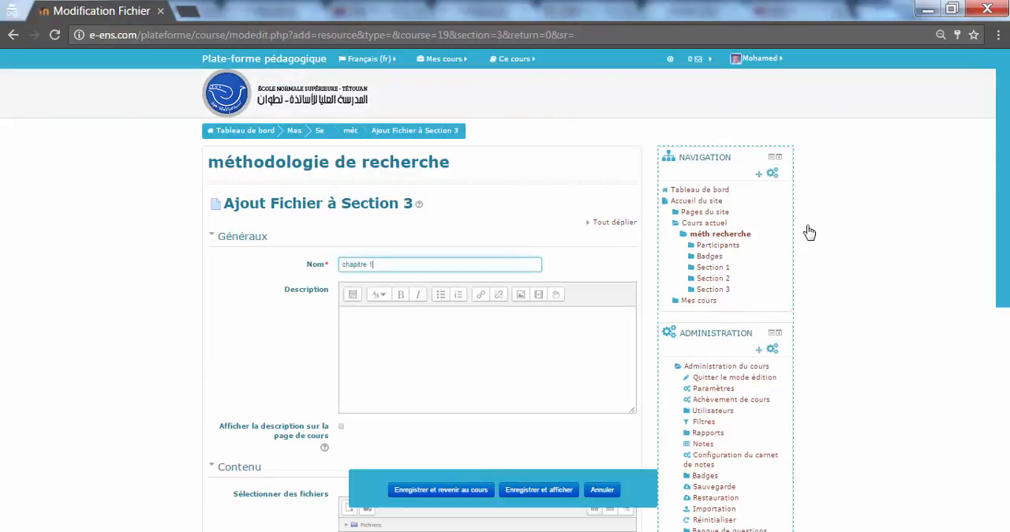
Attach a copy of chapitre 1.doc from the personal files to the resource, then save and return to the course.
scroll(982, 352, "down", 3)
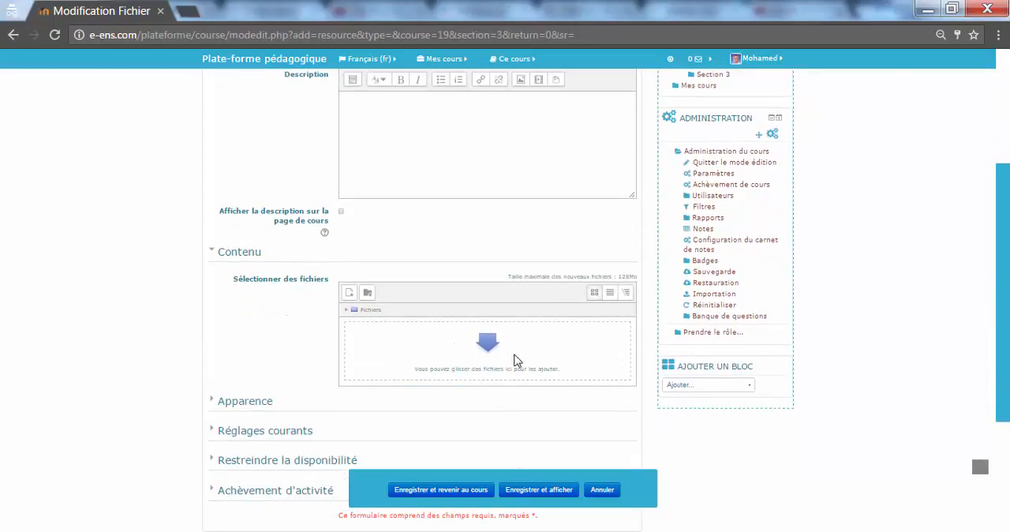
left_click(487, 349)
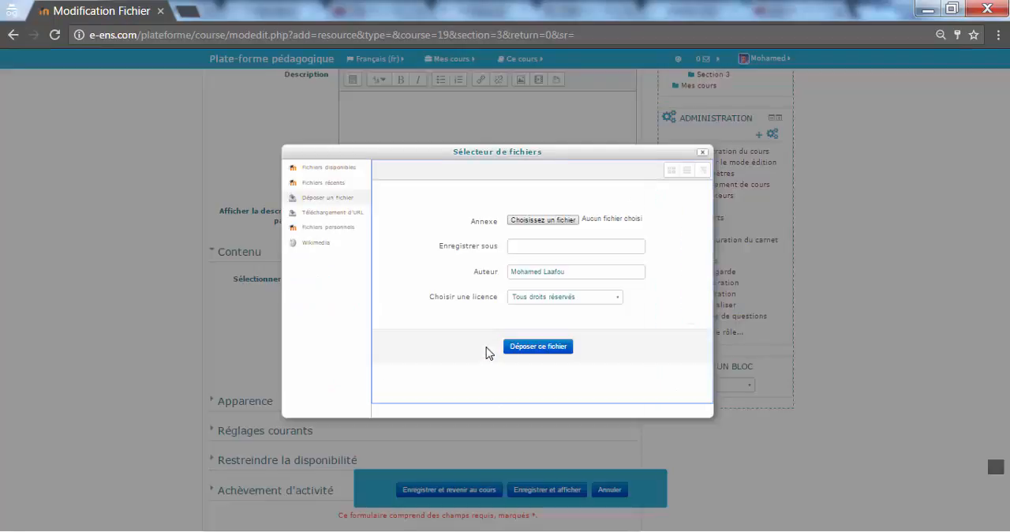
left_click(324, 229)
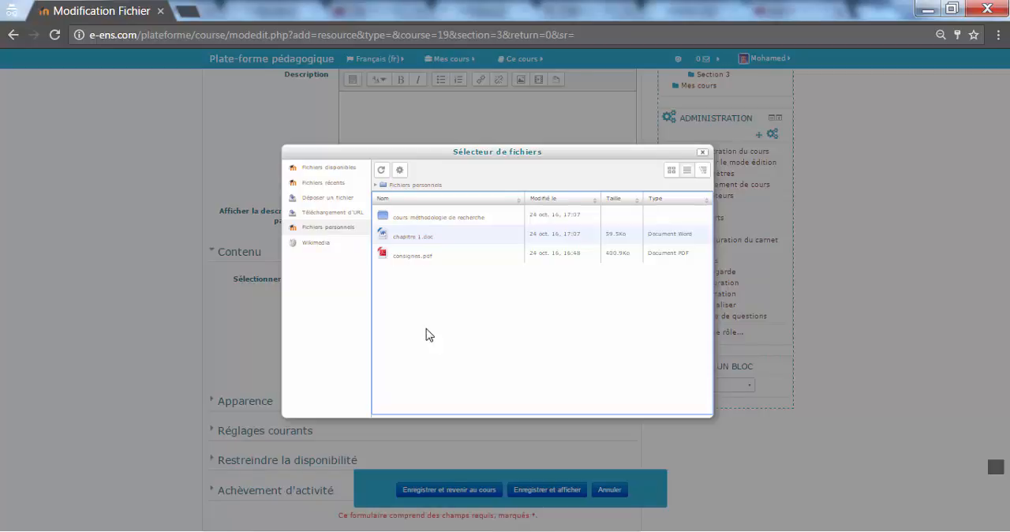
left_click(428, 222)
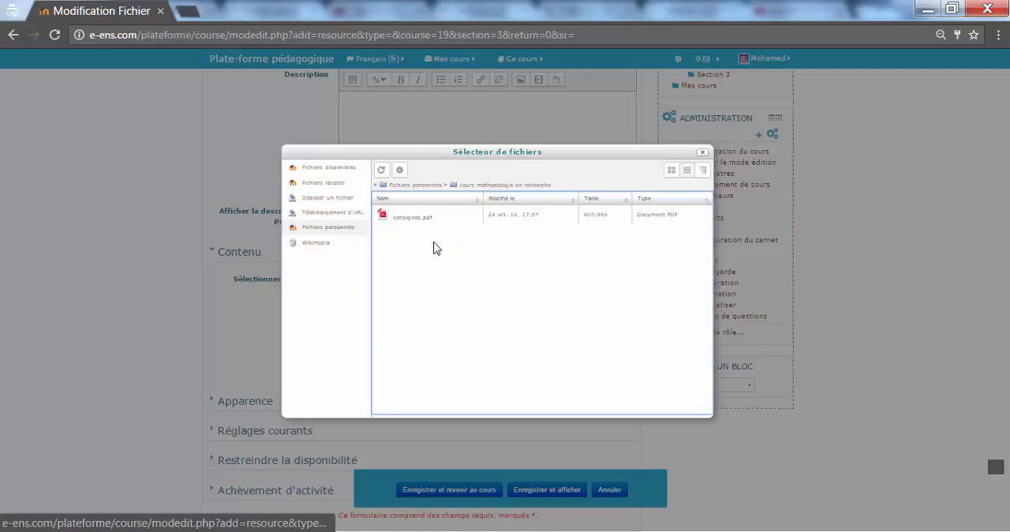
left_click(425, 186)
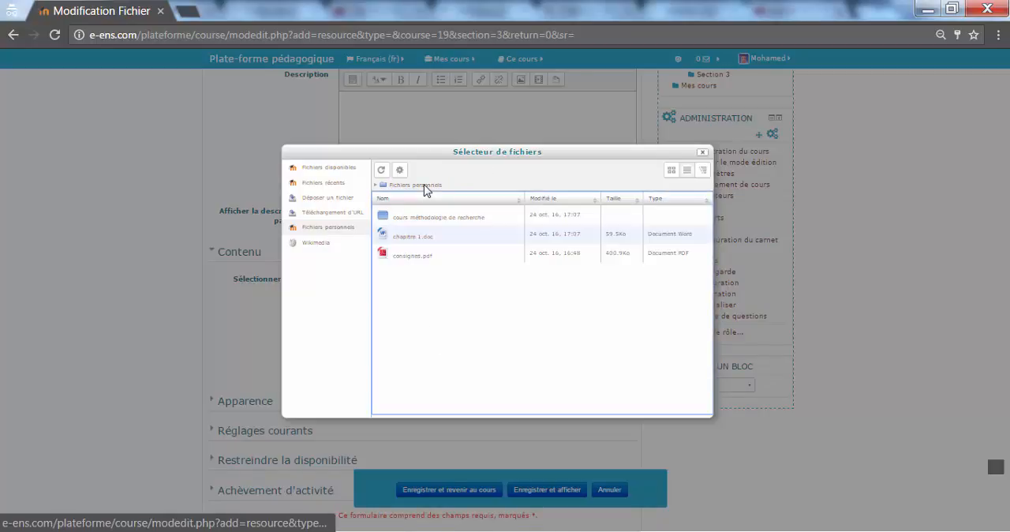
left_click(411, 240)
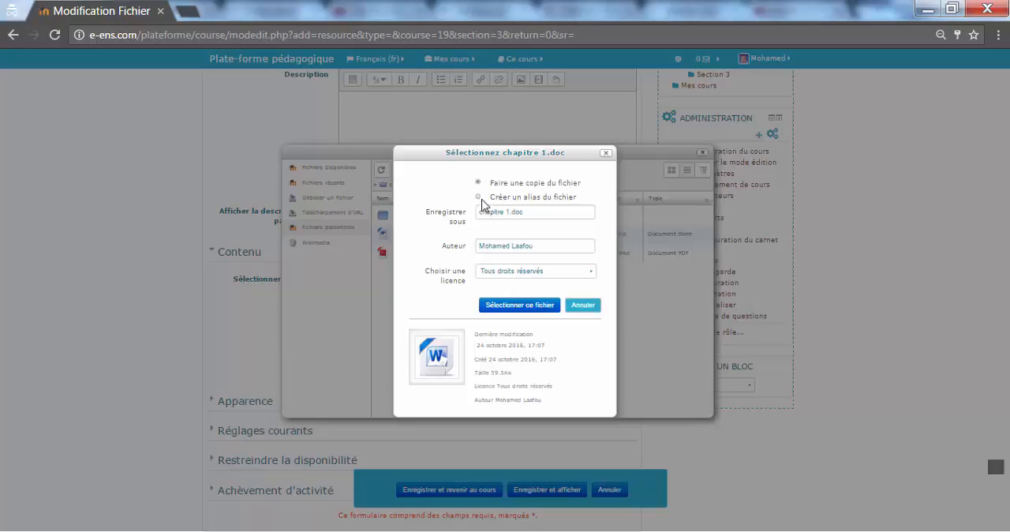
left_click(519, 304)
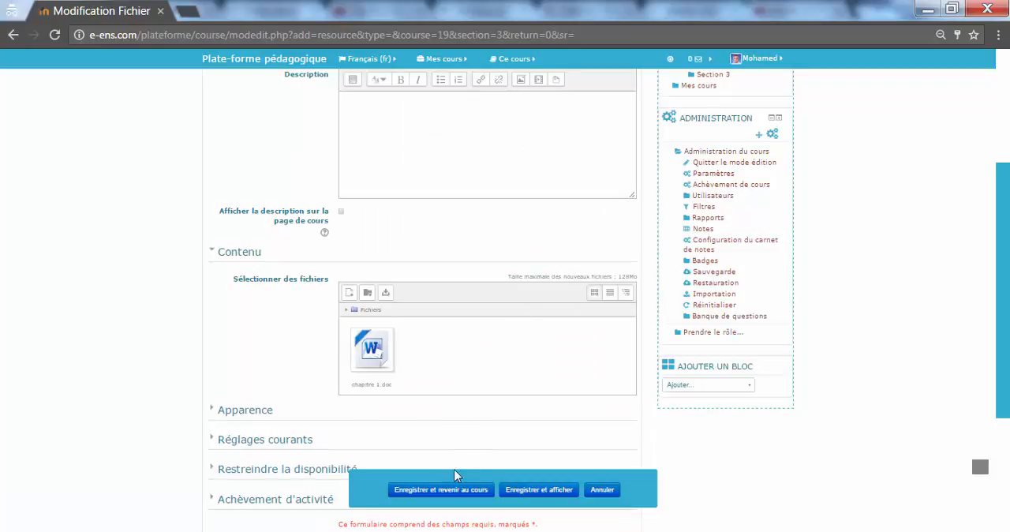
left_click(458, 490)
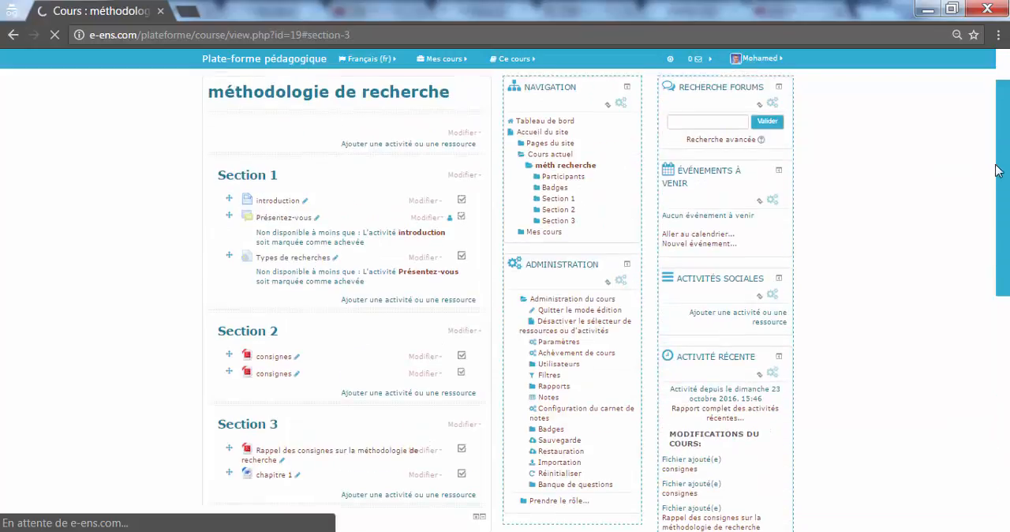
scroll(636, 357, "down", 2)
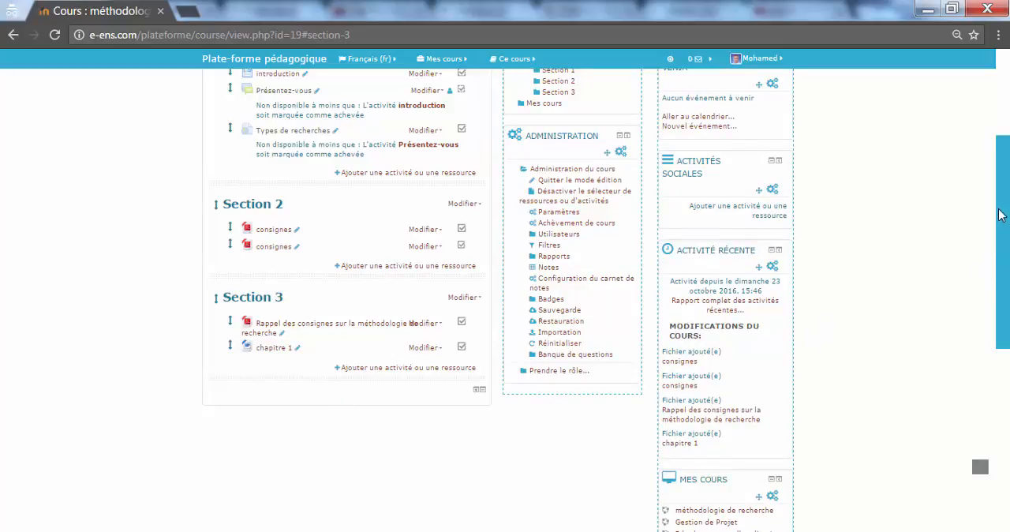
left_click_drag(1001, 215, 1004, 140)
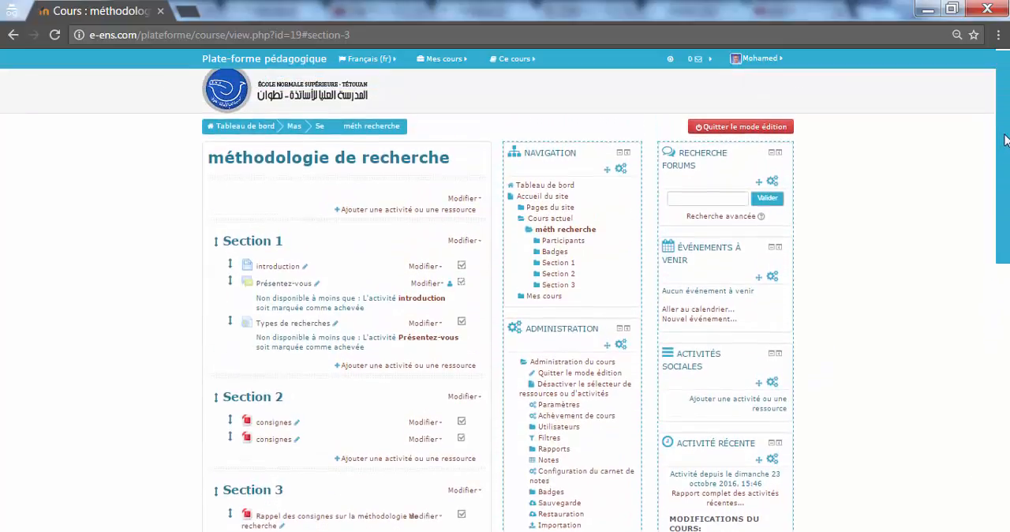